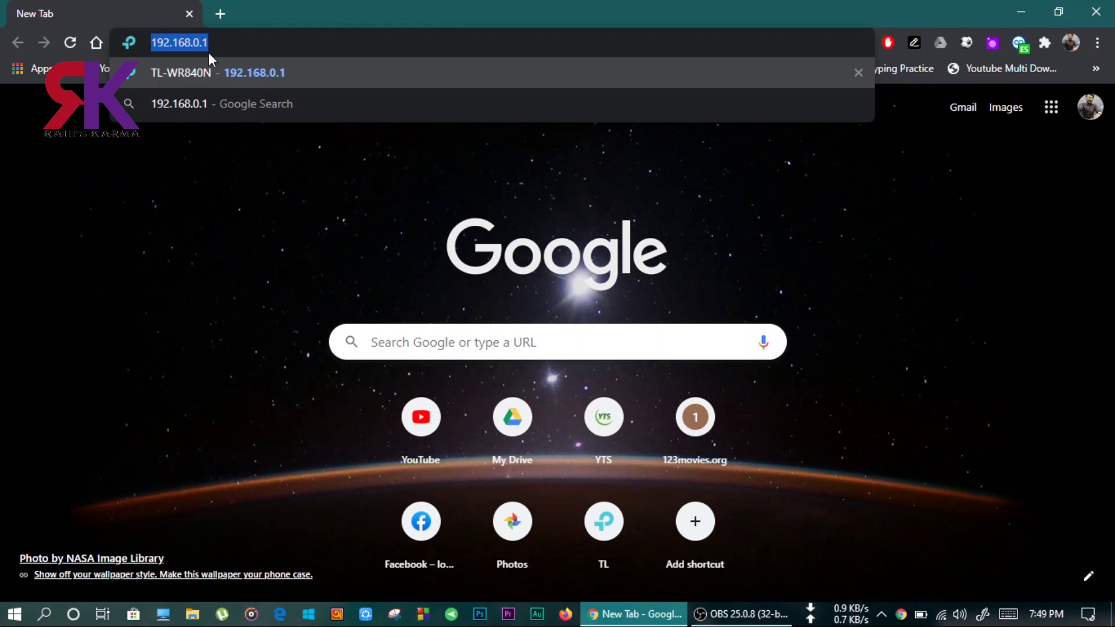
- Load the TL-WR840N admin page at 192.168.0.1 and reach its Status overview
key("Return")
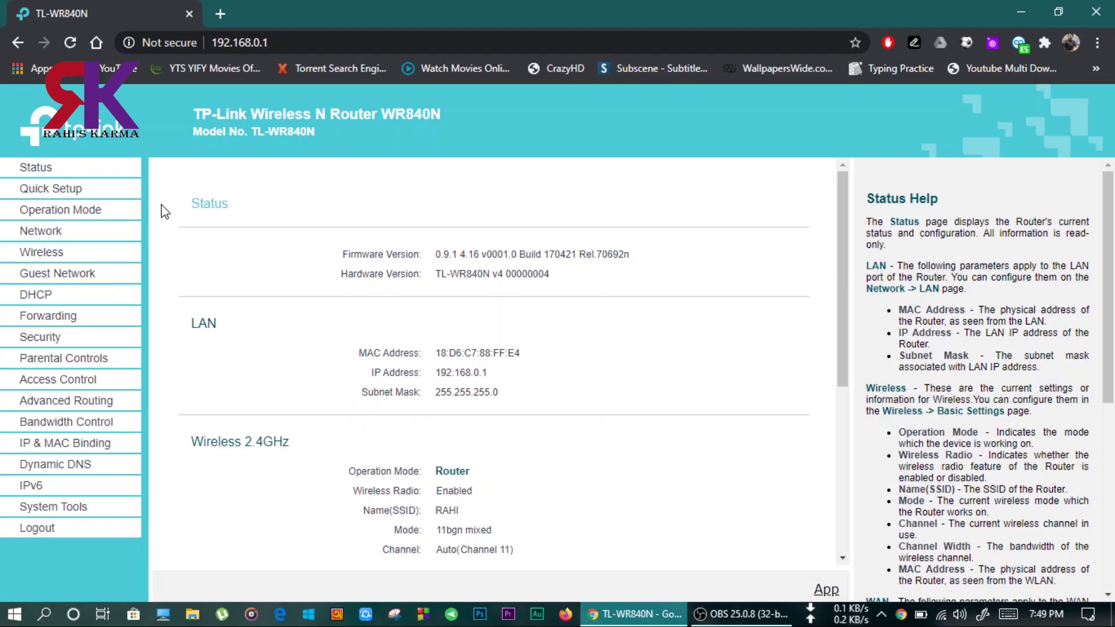
- Check the PPPoE WAN settings, then disconnect and reconnect the PC to TP-LINK_FFE4
left_click(57, 231)
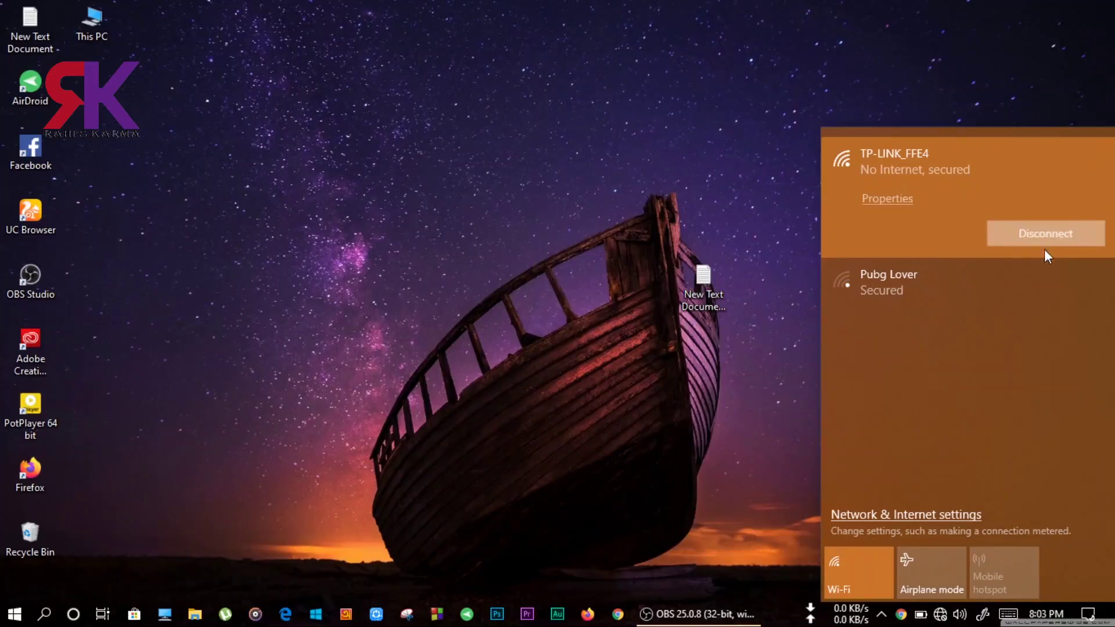
left_click(1044, 250)
left_click(869, 198)
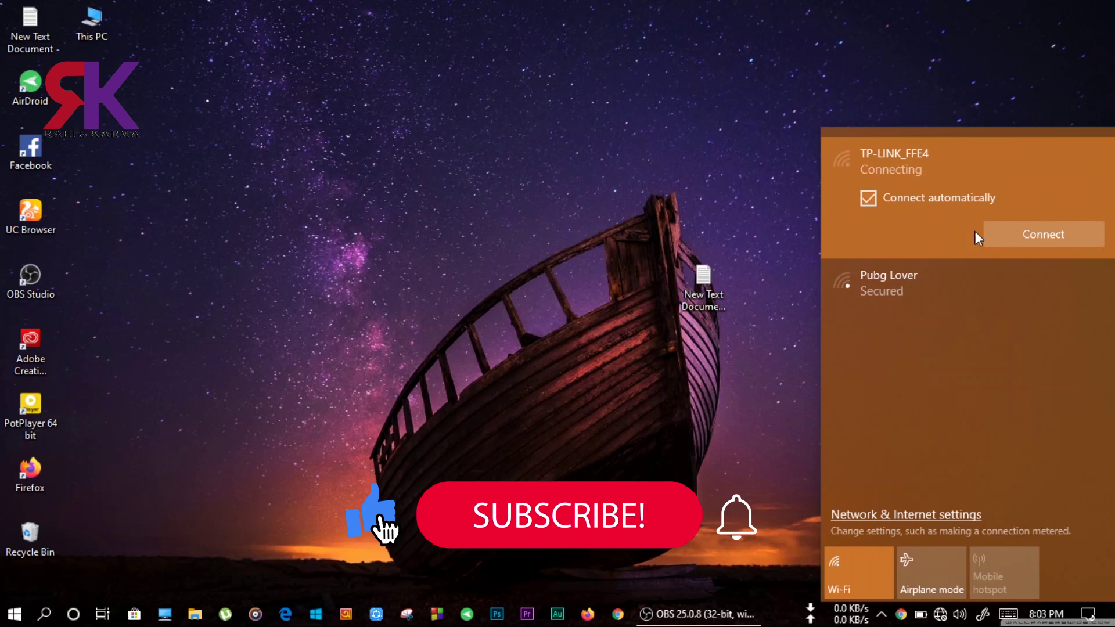
left_click(1012, 238)
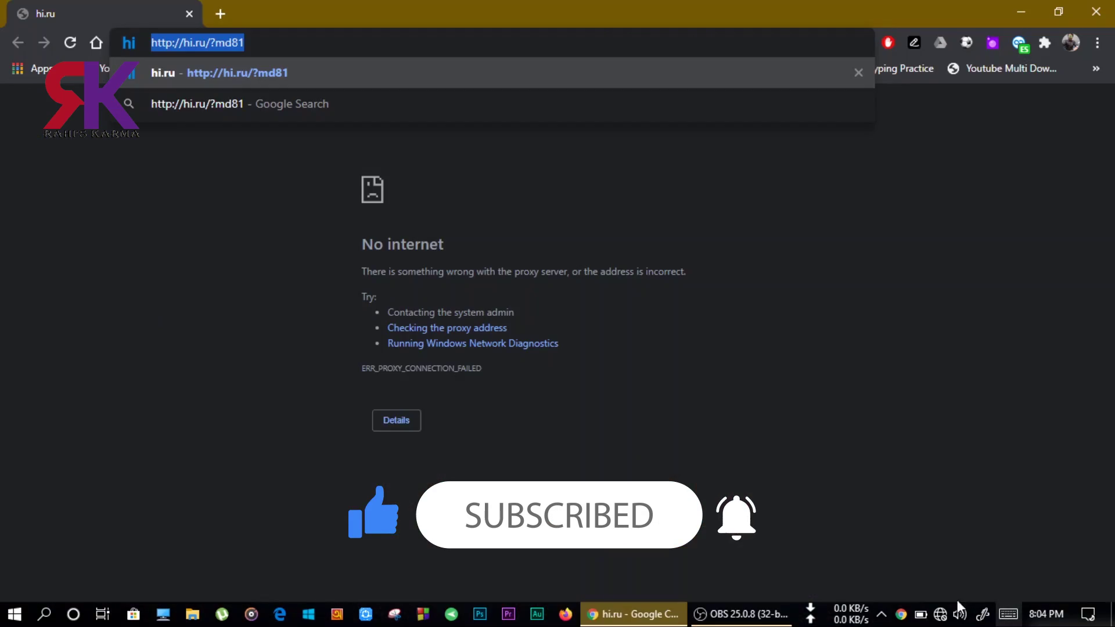
- Reopen the TL-WR840N admin page at 192.168.0.1 using the on-screen keyboard
left_click(1008, 614)
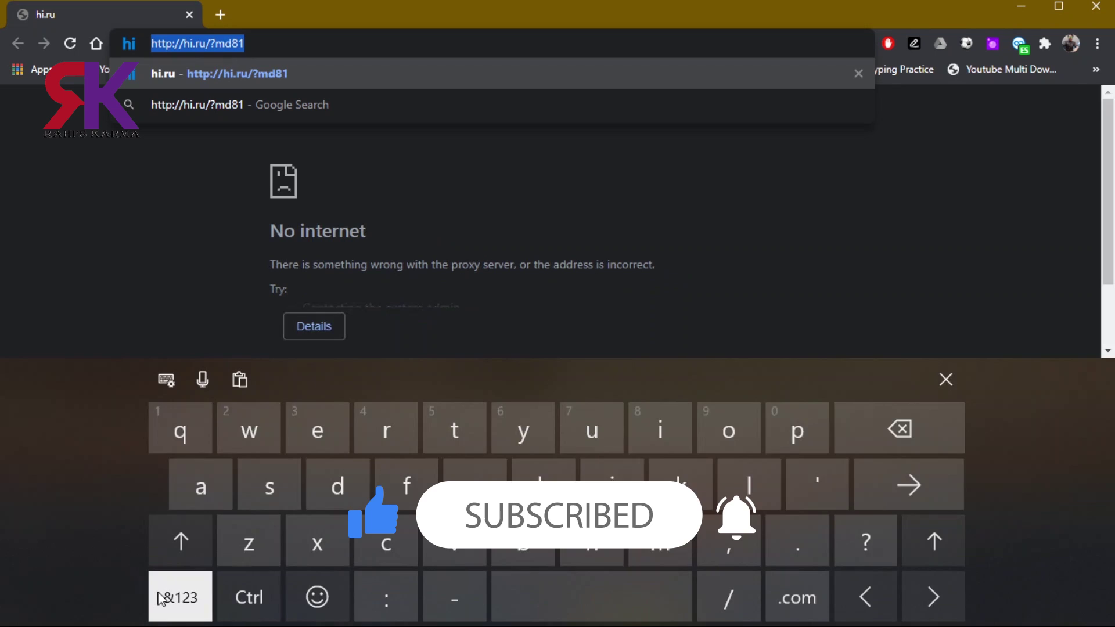
left_click(177, 598)
left_click(712, 439)
left_click(831, 542)
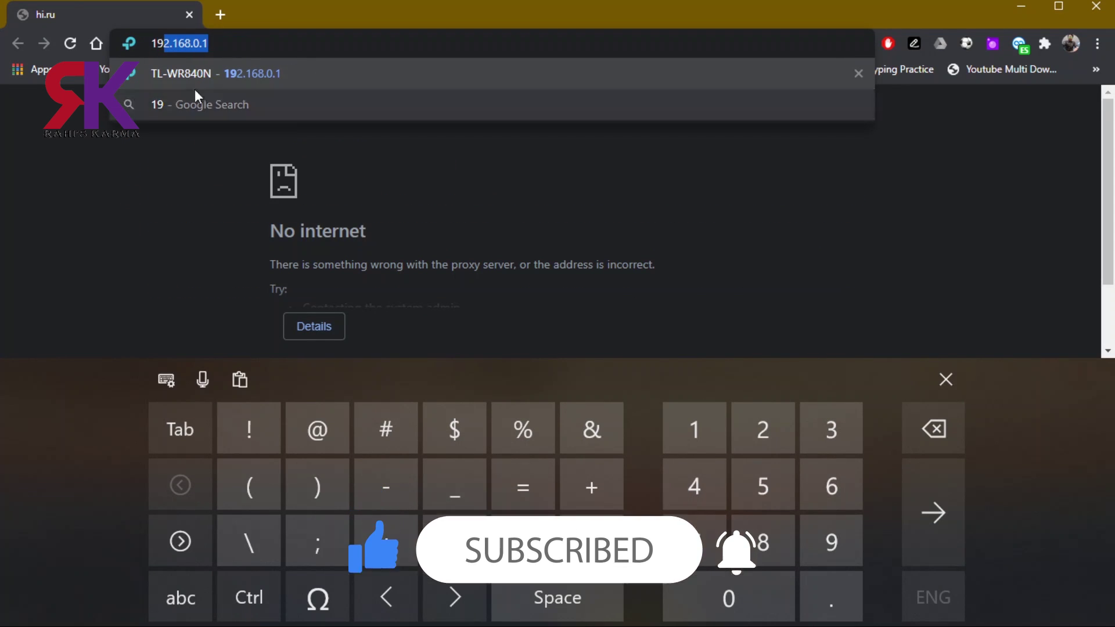
left_click(262, 73)
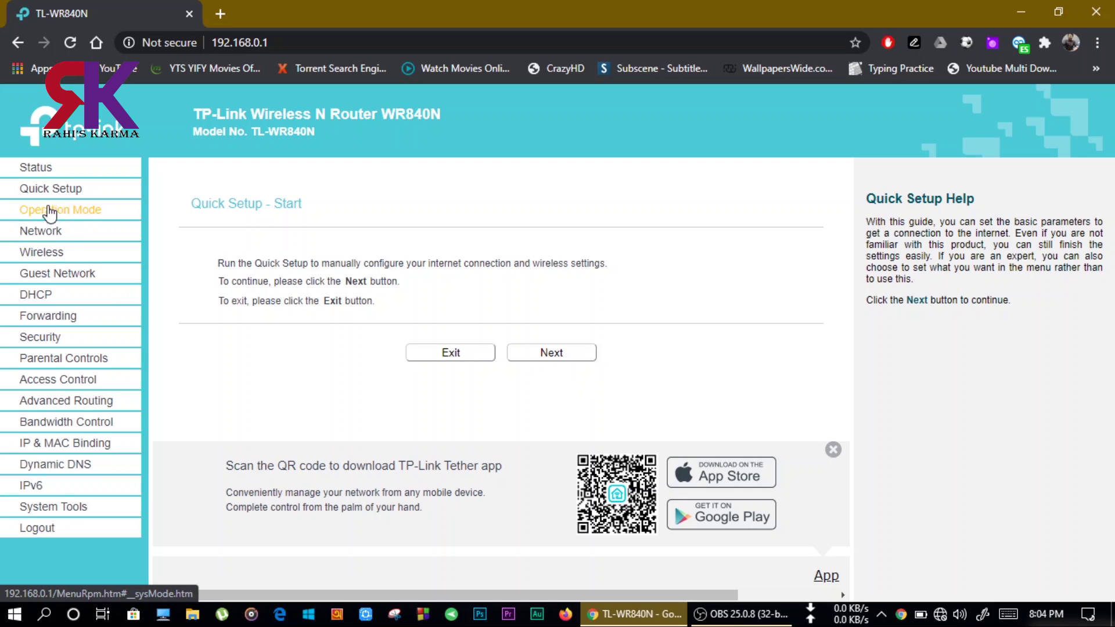
- Set the WAN connection type to PPPoE and review the PPP credential fields
left_click(79, 236)
left_click(539, 269)
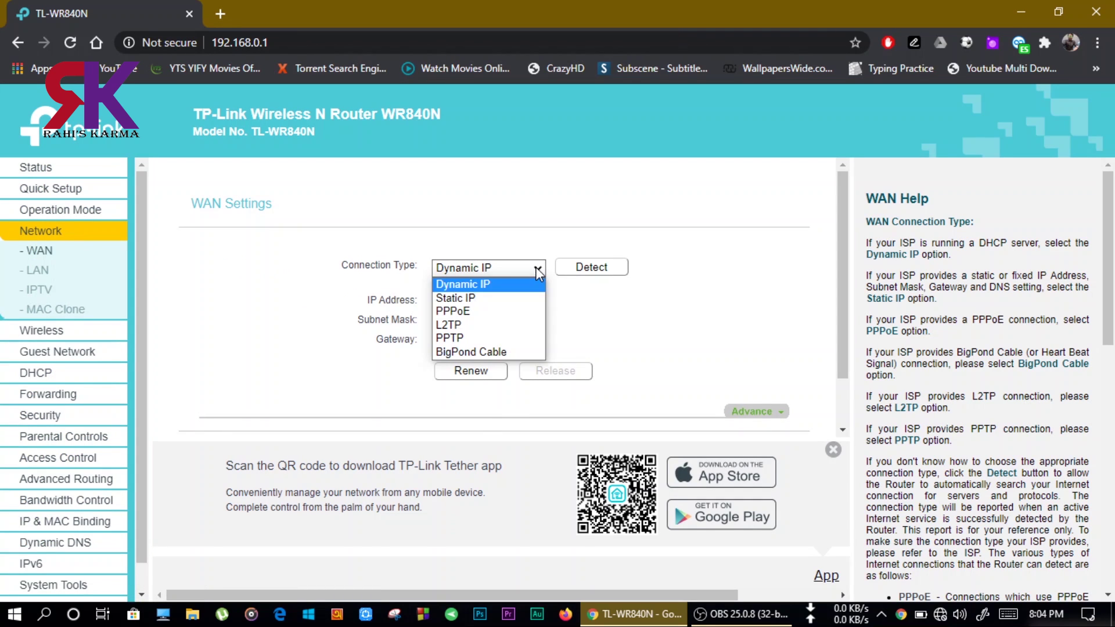
left_click(491, 312)
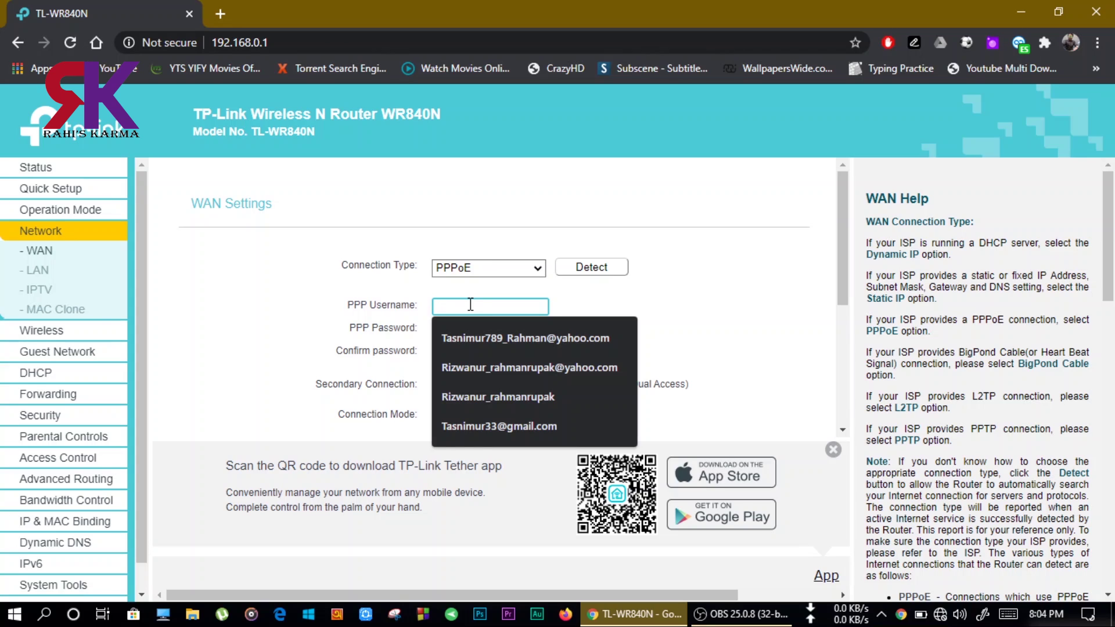
scroll(654, 360, "down", 4)
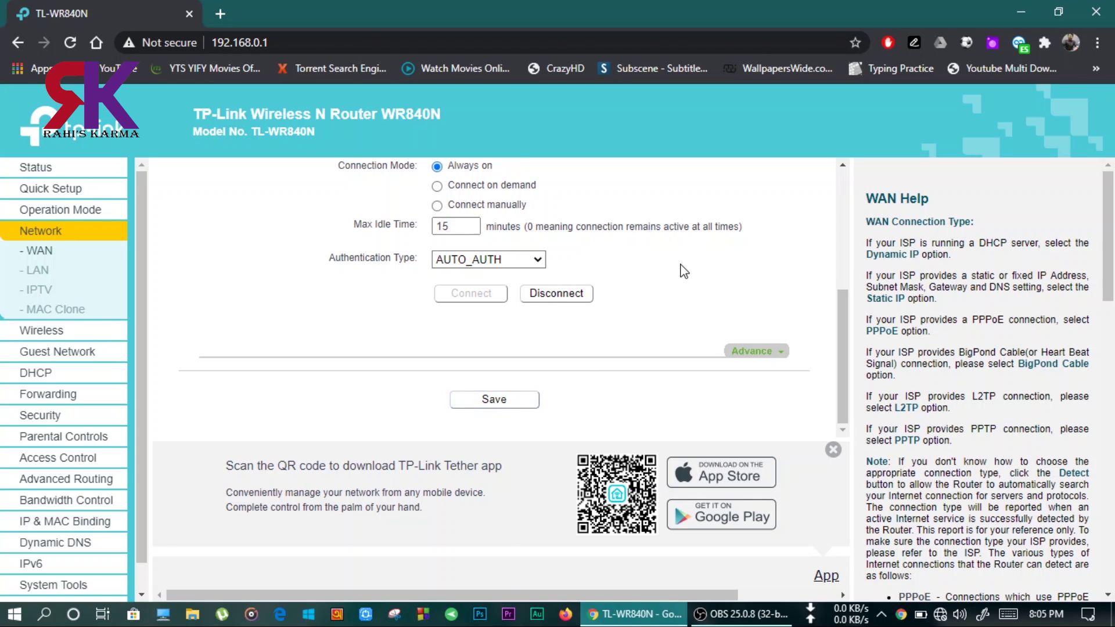
scroll(684, 271, "up", 4)
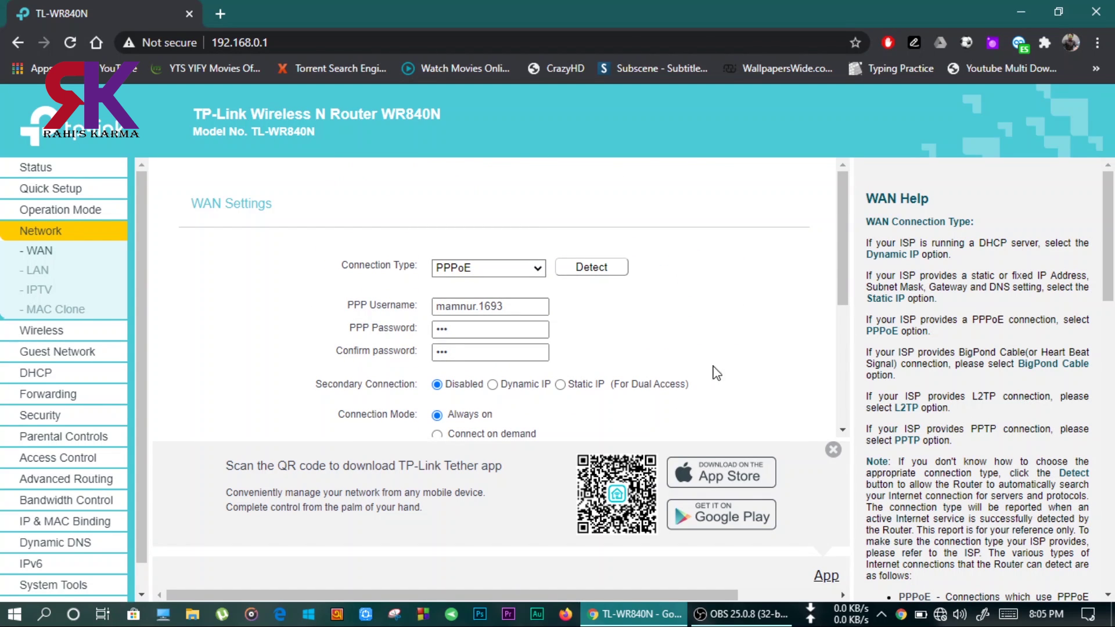
- Load youtube.com in a new Chrome tab to test the internet connection
left_click(221, 9)
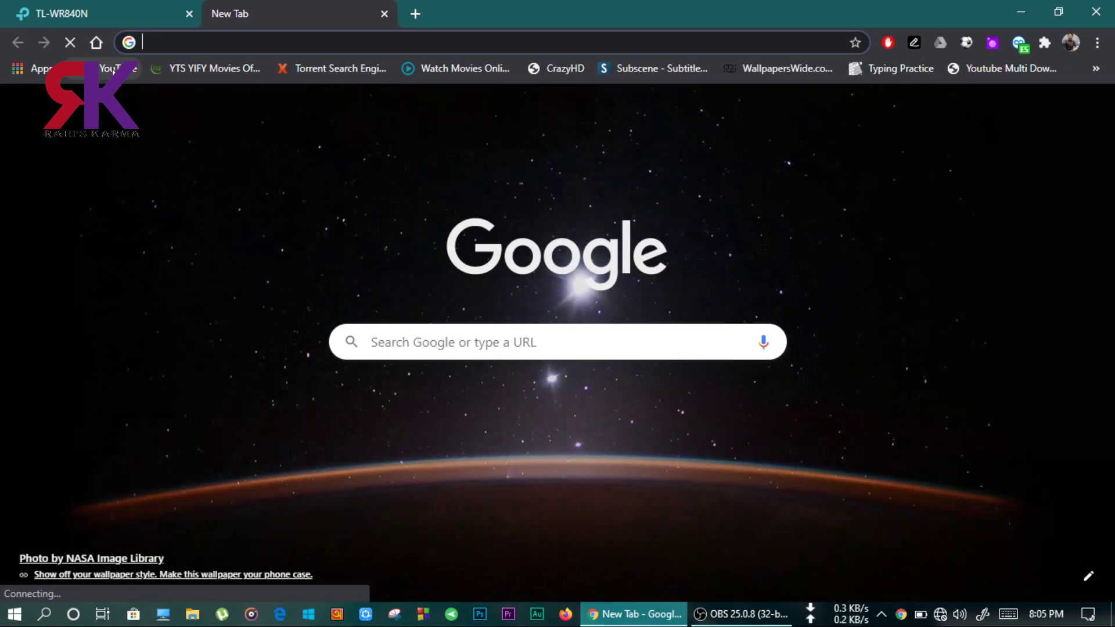
type("youtube.com")
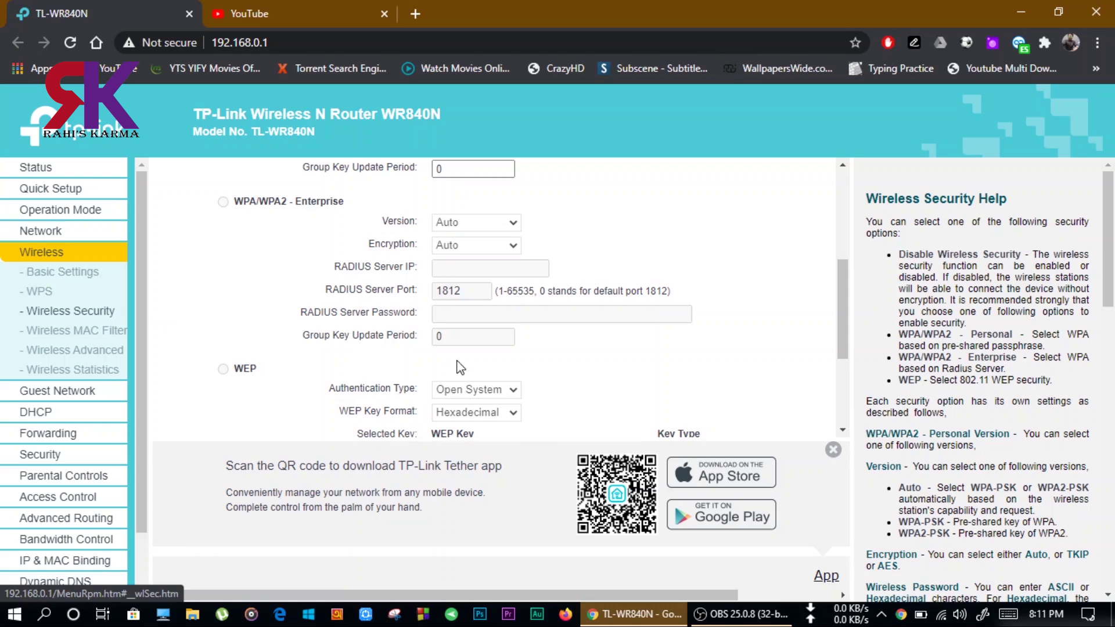
- Reload the router pages and save Rahi as the wireless network name
scroll(461, 367, "up", 5)
scroll(500, 400, "down", 2)
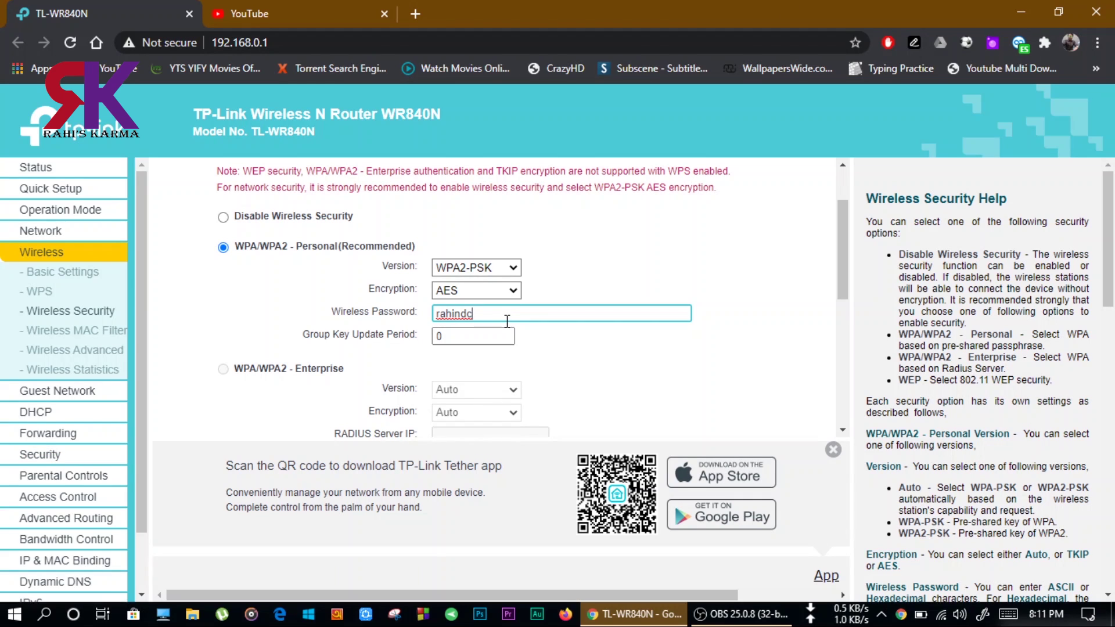
scroll(636, 335, "down", 3)
key("F5")
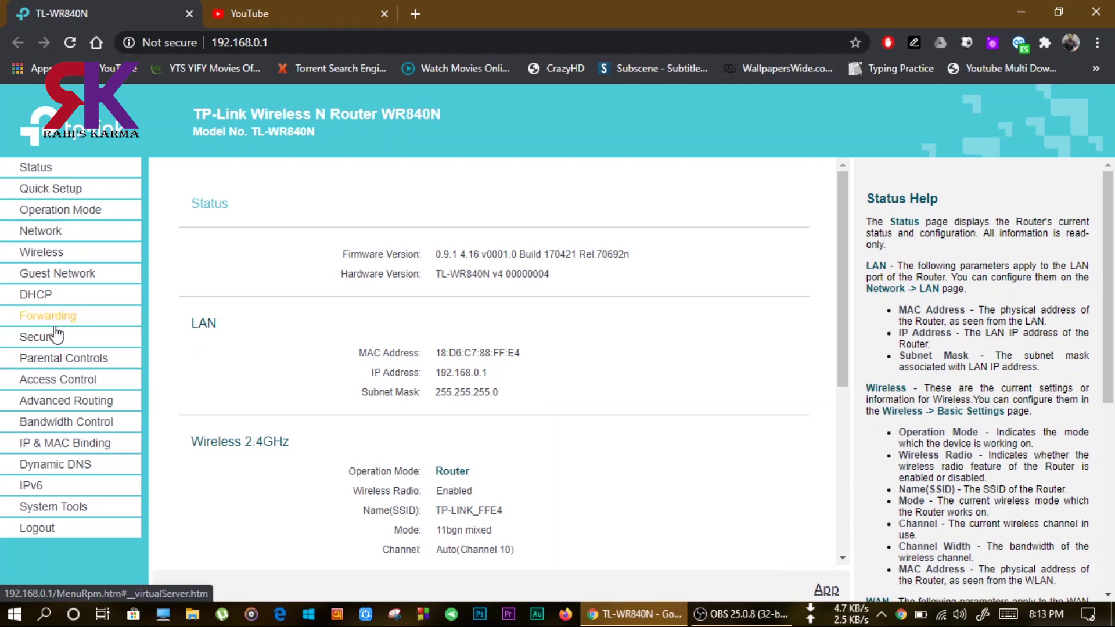
left_click(45, 263)
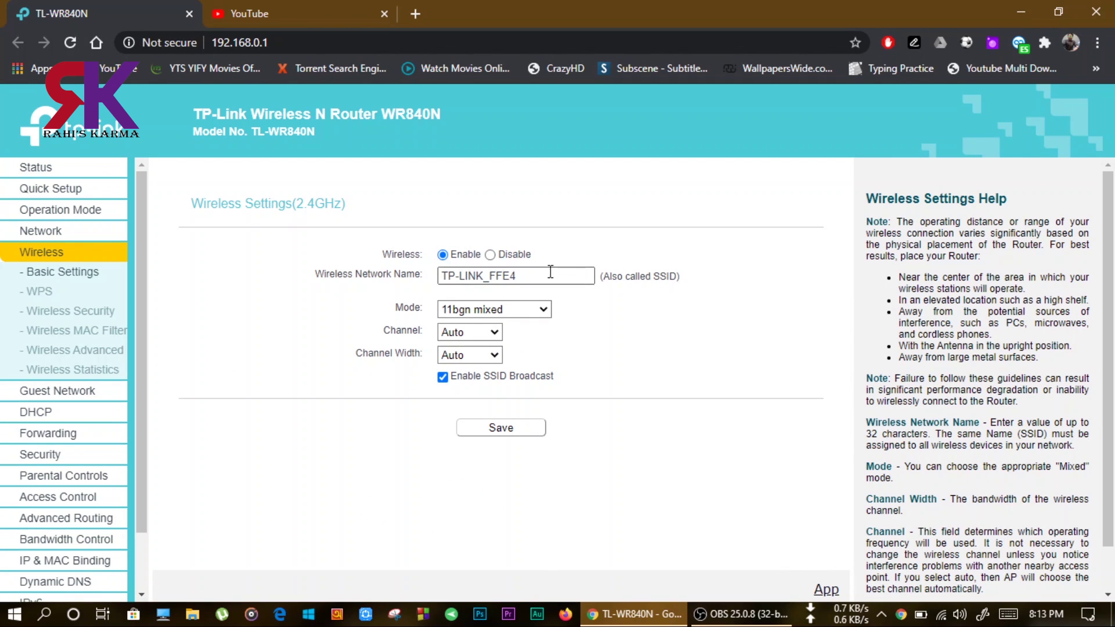
type("Rahi")
left_click(515, 428)
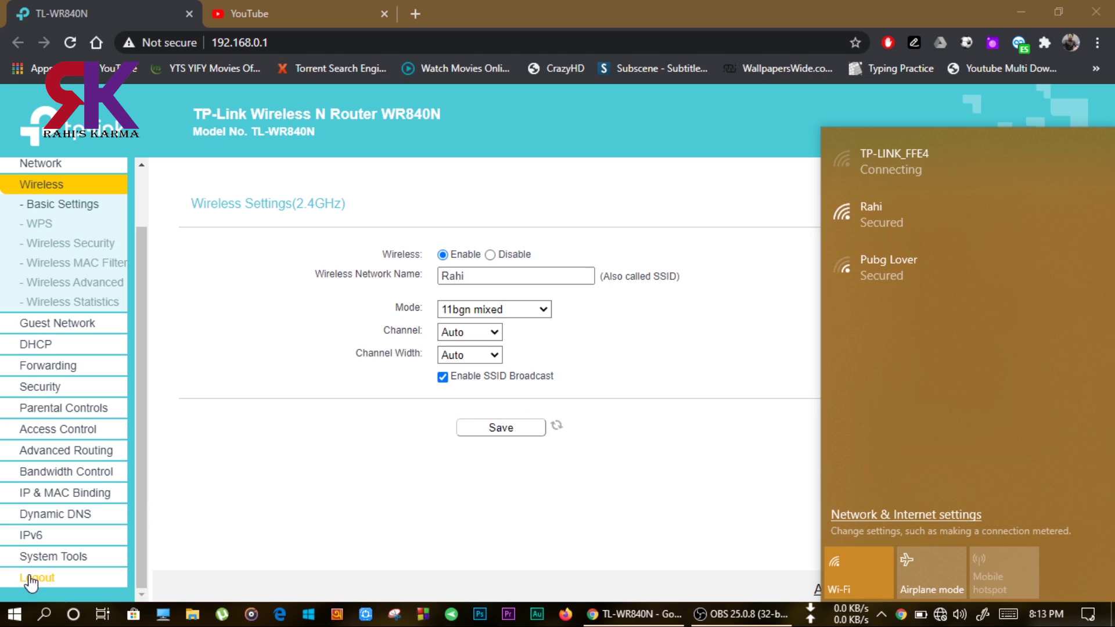
- Log out of the router admin pages and select the Rahi network to connect
left_click(30, 578)
left_click(632, 135)
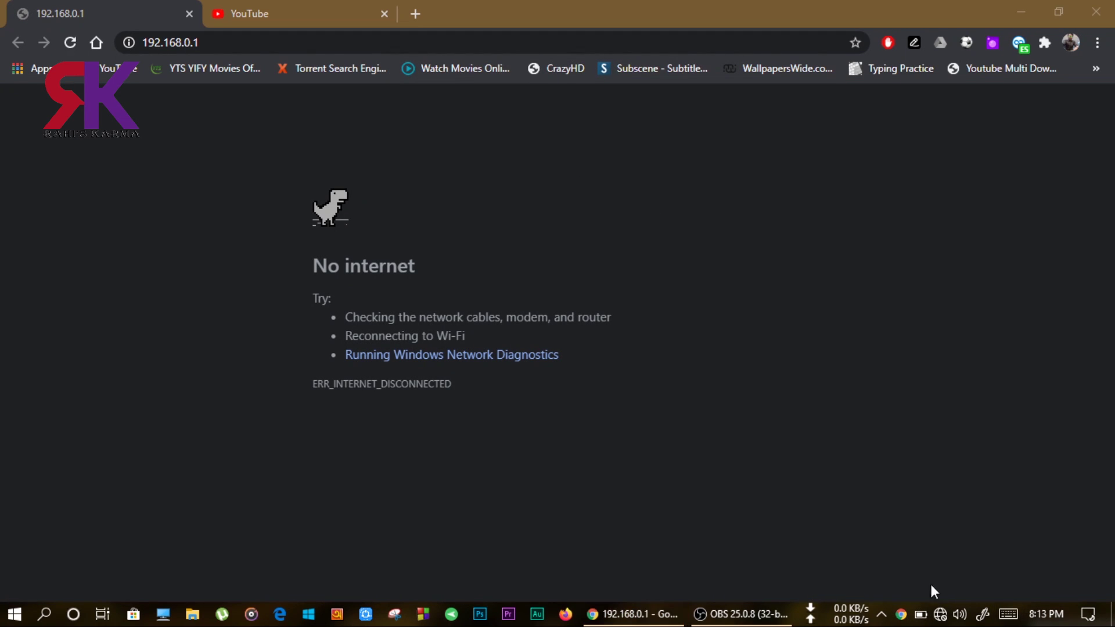
left_click(940, 614)
left_click(871, 215)
left_click(1043, 286)
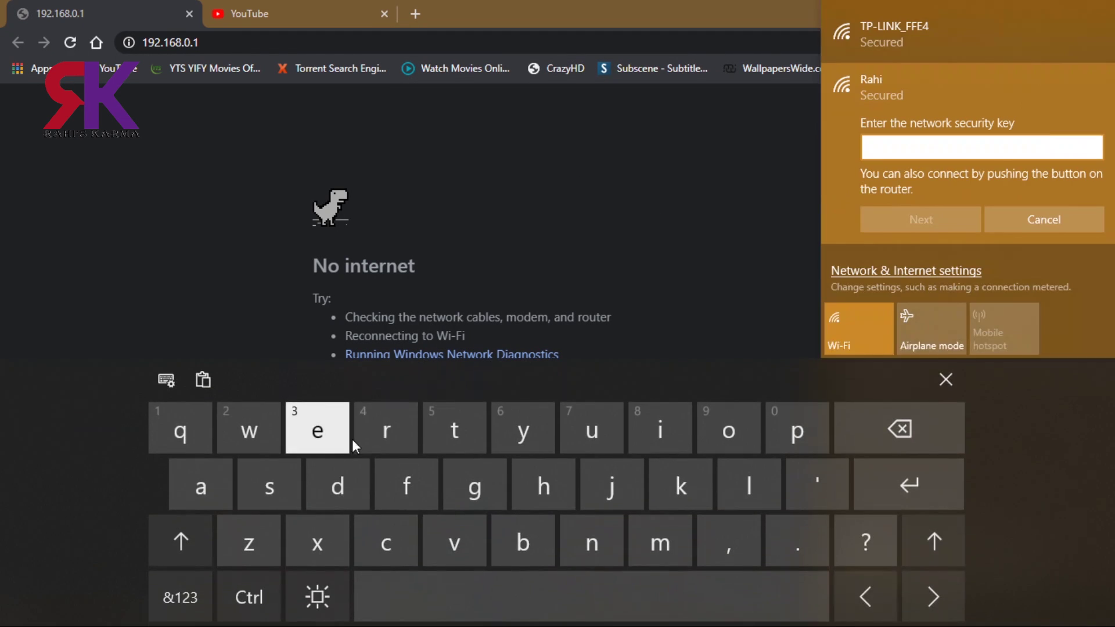
- Enter Rahi's security key on the touch keyboard, submit it, and dismiss the keyboard
left_click(317, 430)
left_click(200, 484)
left_click(543, 485)
left_click(660, 429)
left_click(592, 543)
left_click(337, 485)
left_click(180, 597)
left_click(763, 485)
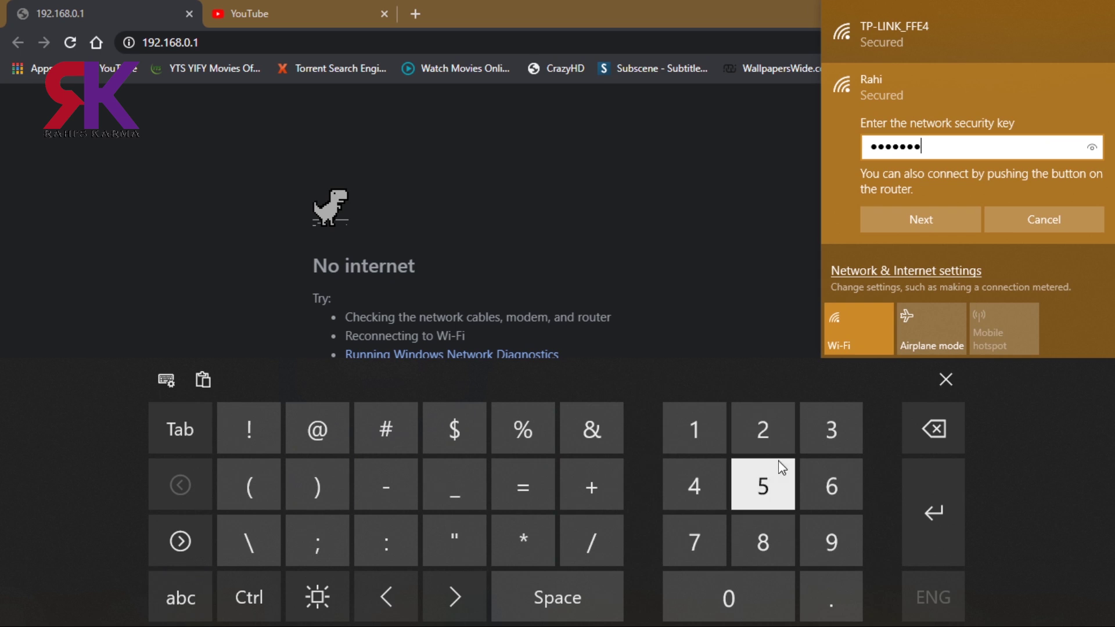
left_click(694, 430)
key("Return")
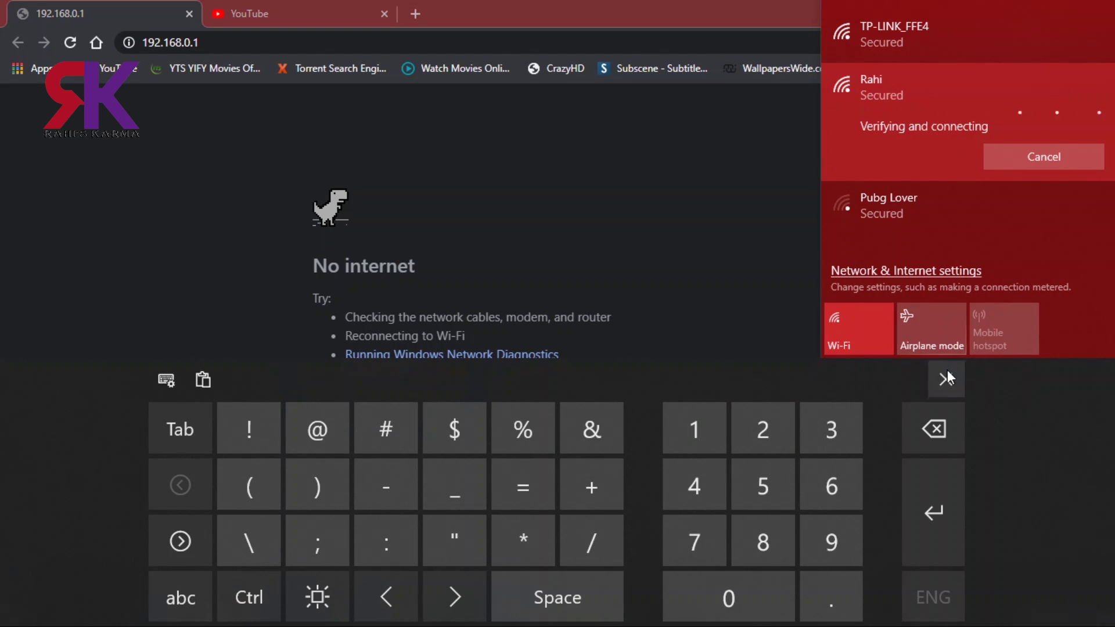
left_click(947, 378)
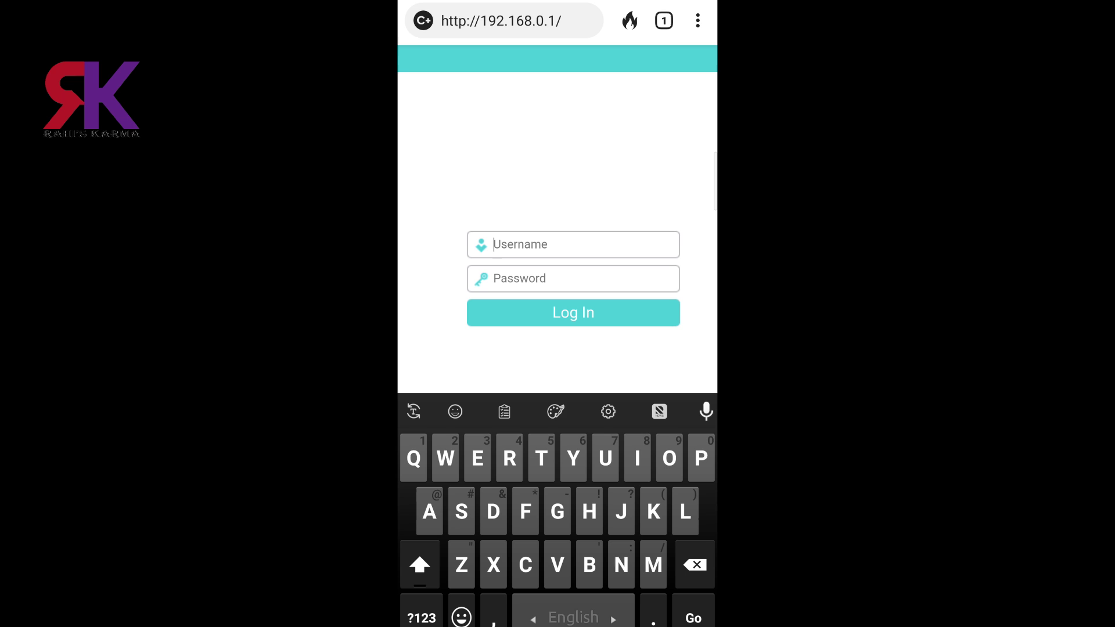
- Log in to the router admin page with username admin and its password
left_click(419, 564)
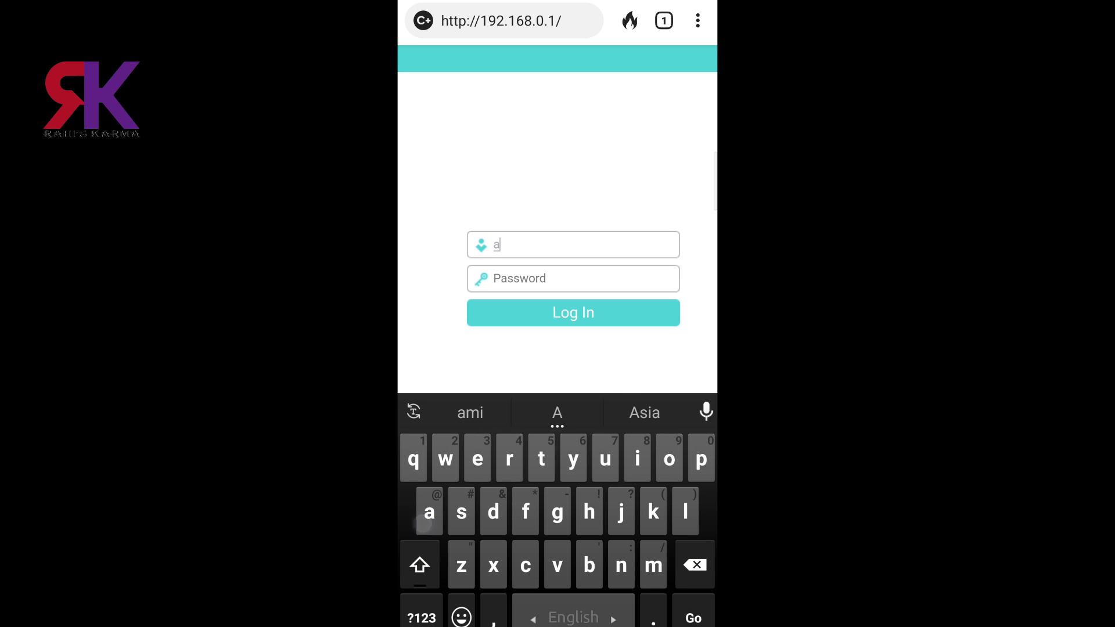
left_click(520, 279)
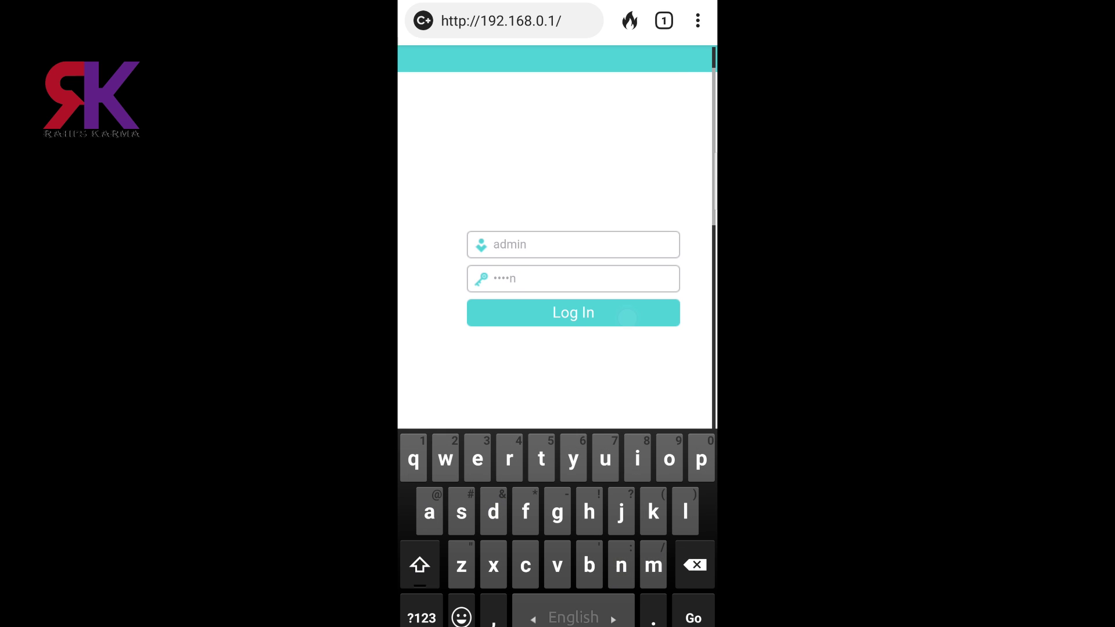
left_click(627, 317)
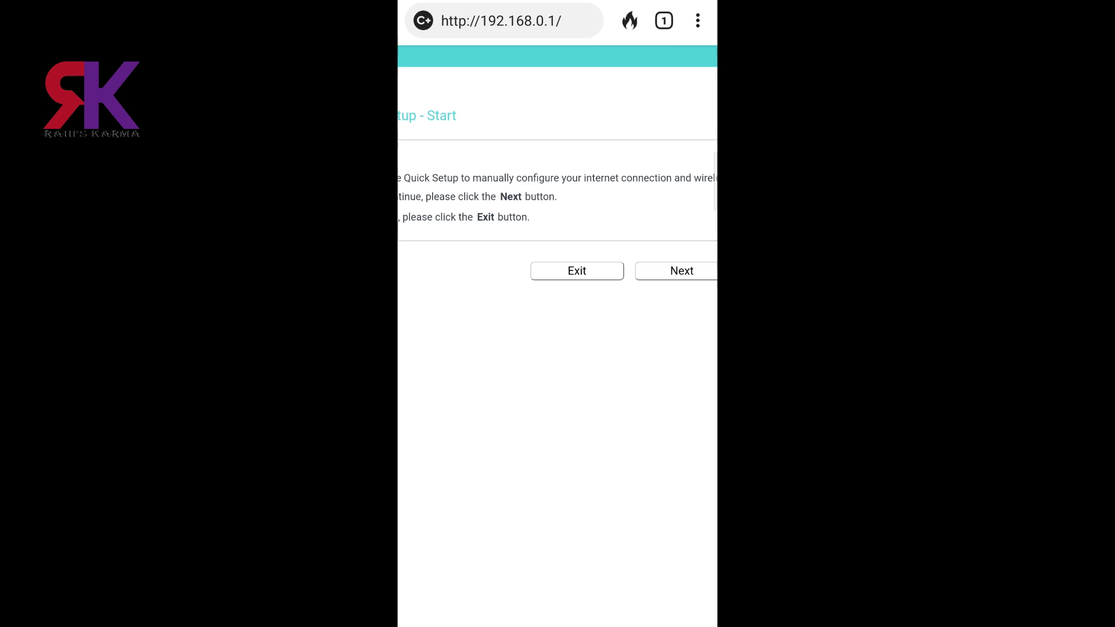
- Set the WAN connection type to PPPoE on the Network page
scroll(574, 423, "up", 3)
scroll(575, 423, "down", 3)
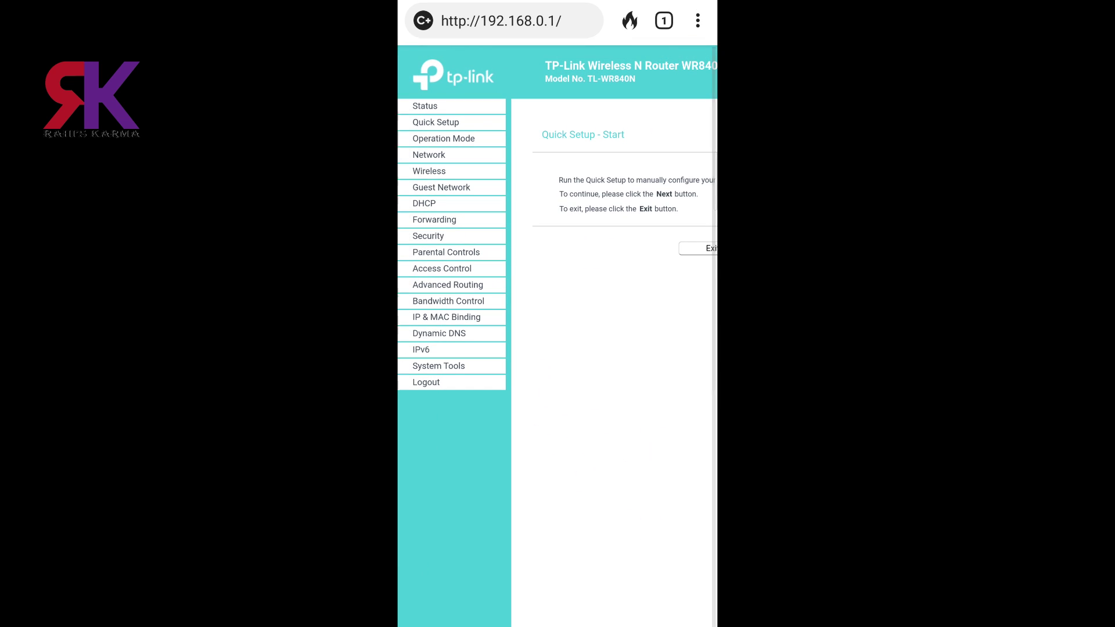
left_click(433, 155)
scroll(435, 203, "up", 3)
left_click(566, 172)
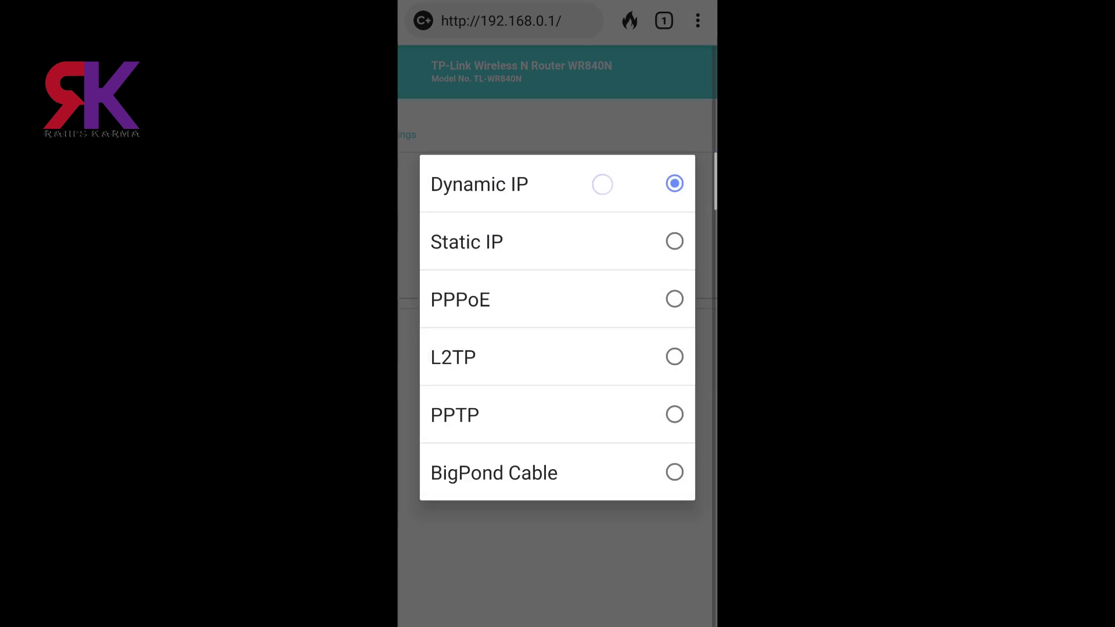
left_click(599, 184)
left_click(565, 183)
left_click(522, 296)
left_click(593, 114)
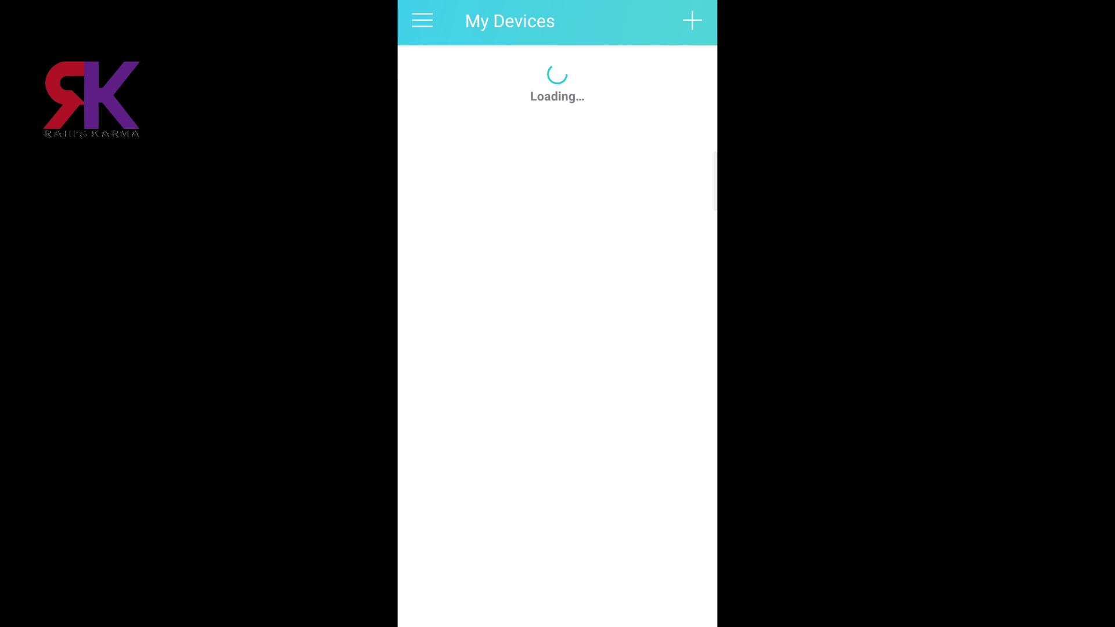
- Open the TL-WR840N's internet connection details and choose PPPoE
left_click(506, 113)
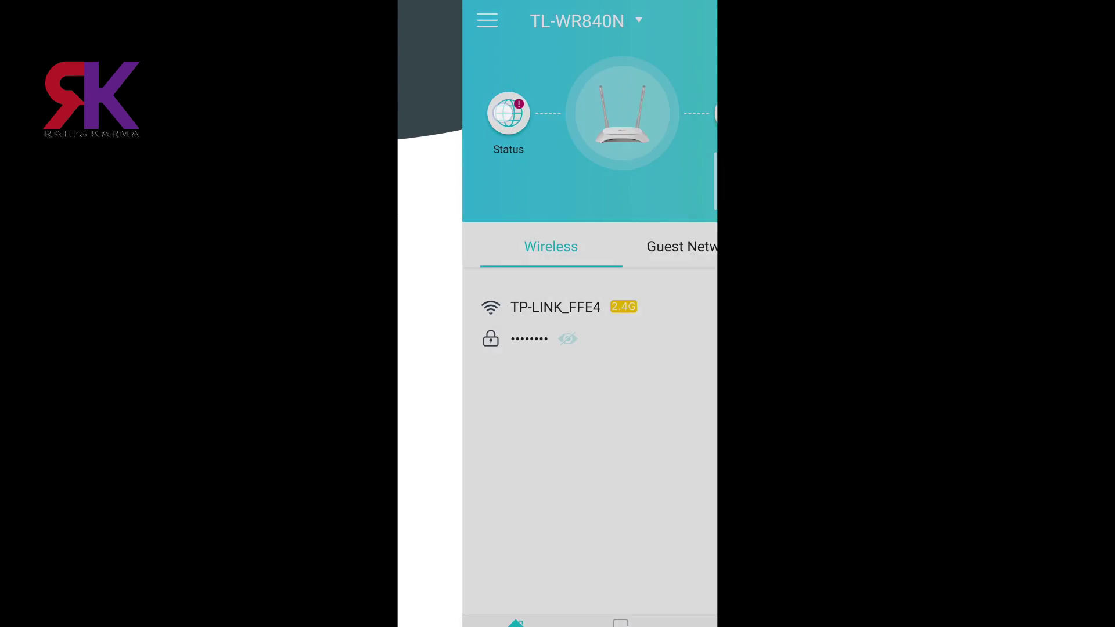
left_click(417, 103)
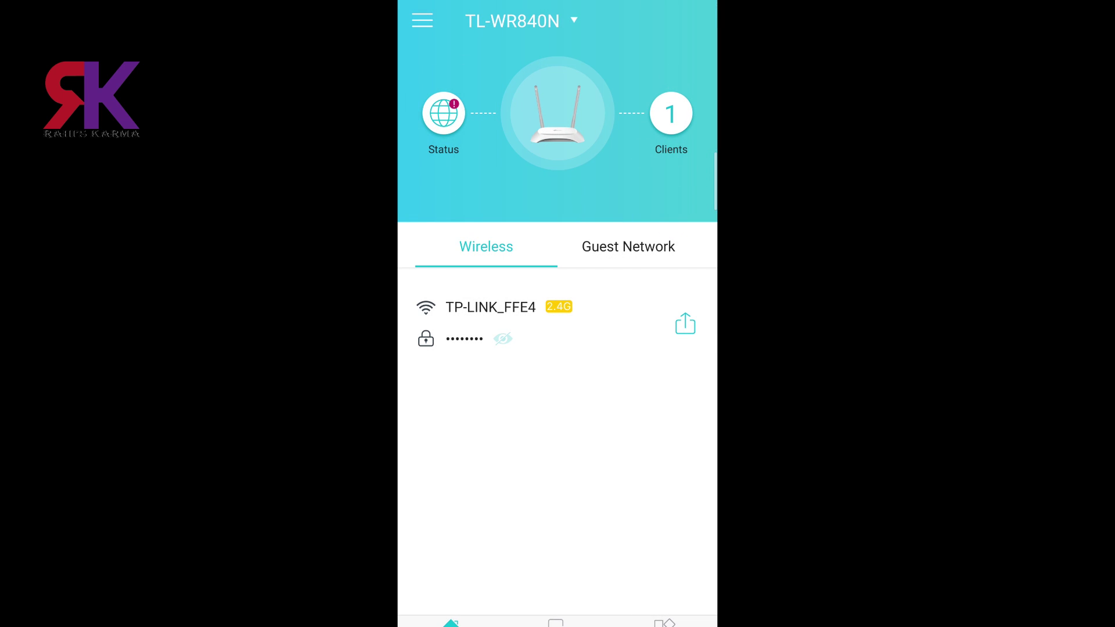
left_click(451, 133)
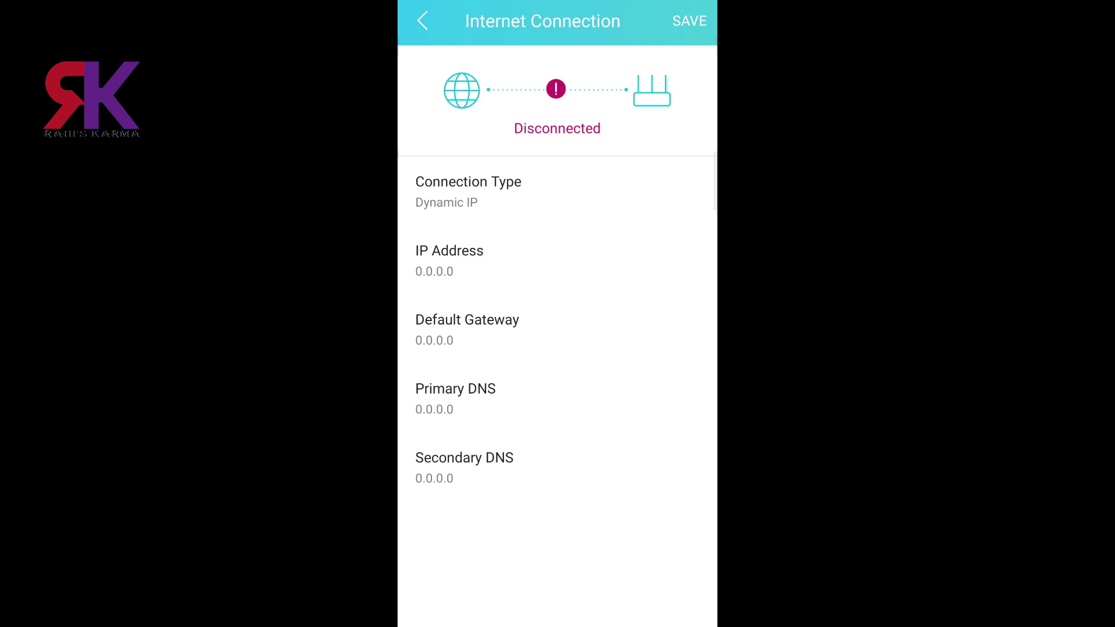
left_click(537, 191)
left_click(570, 323)
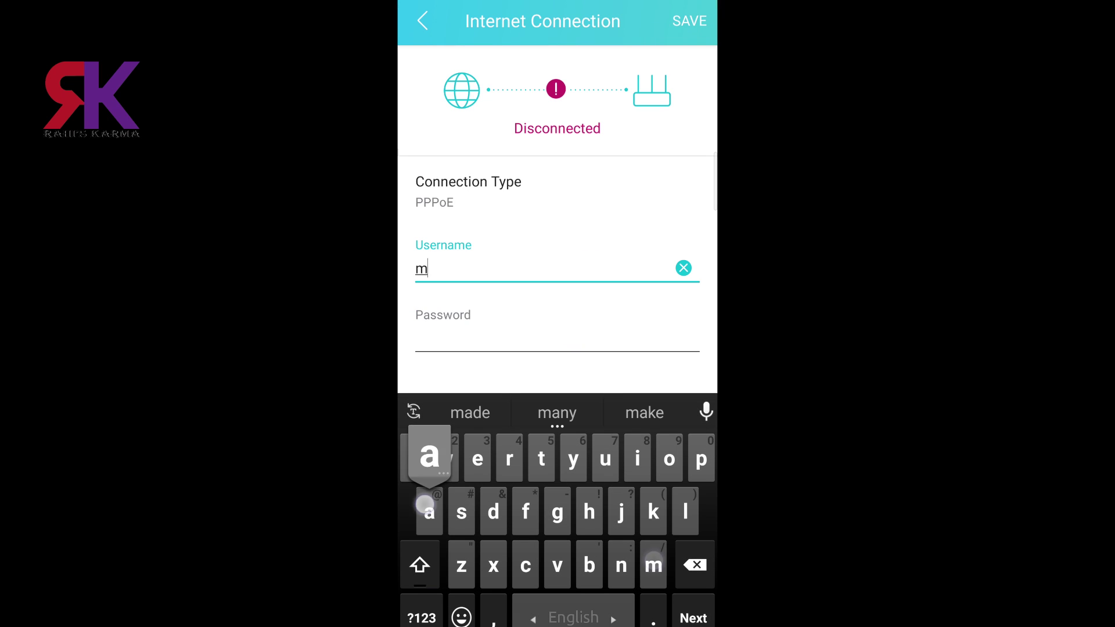
left_click(421, 617)
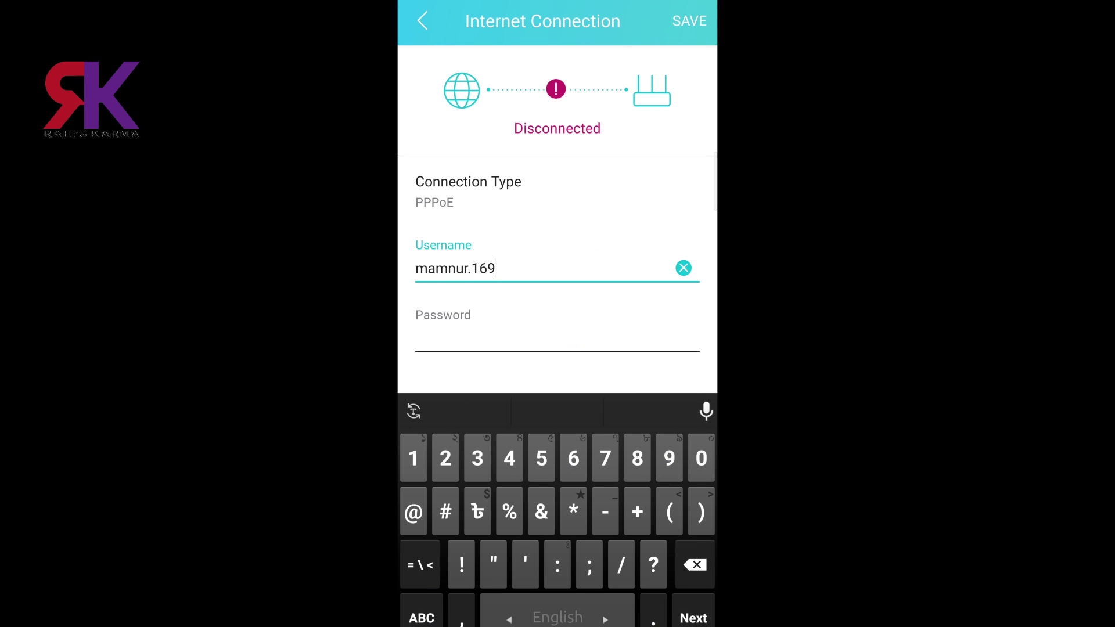
left_click(615, 346)
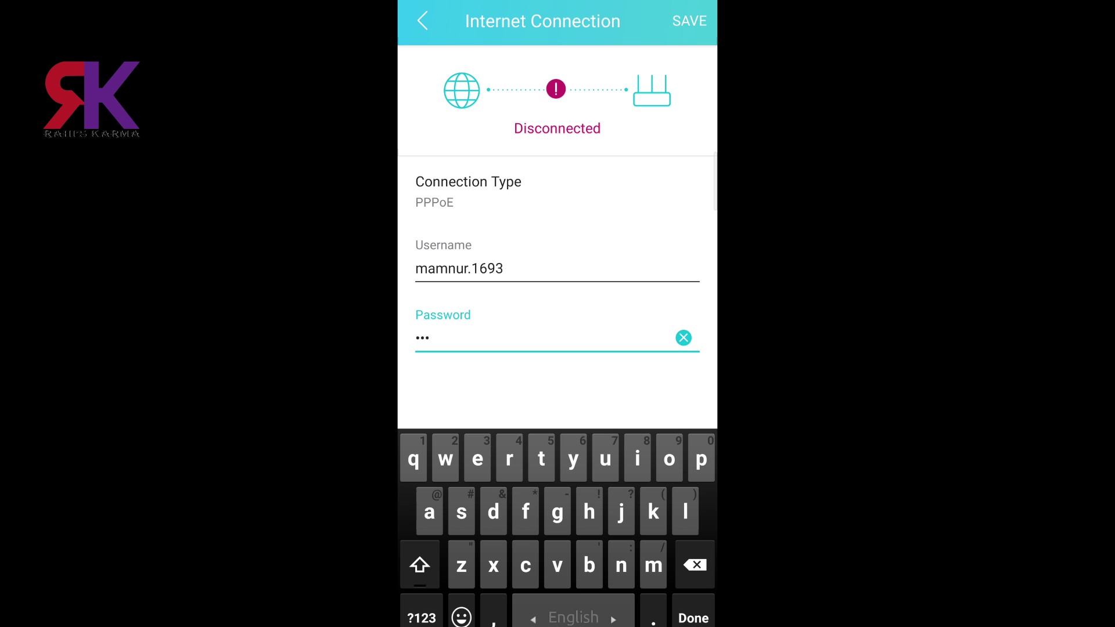
left_click(689, 21)
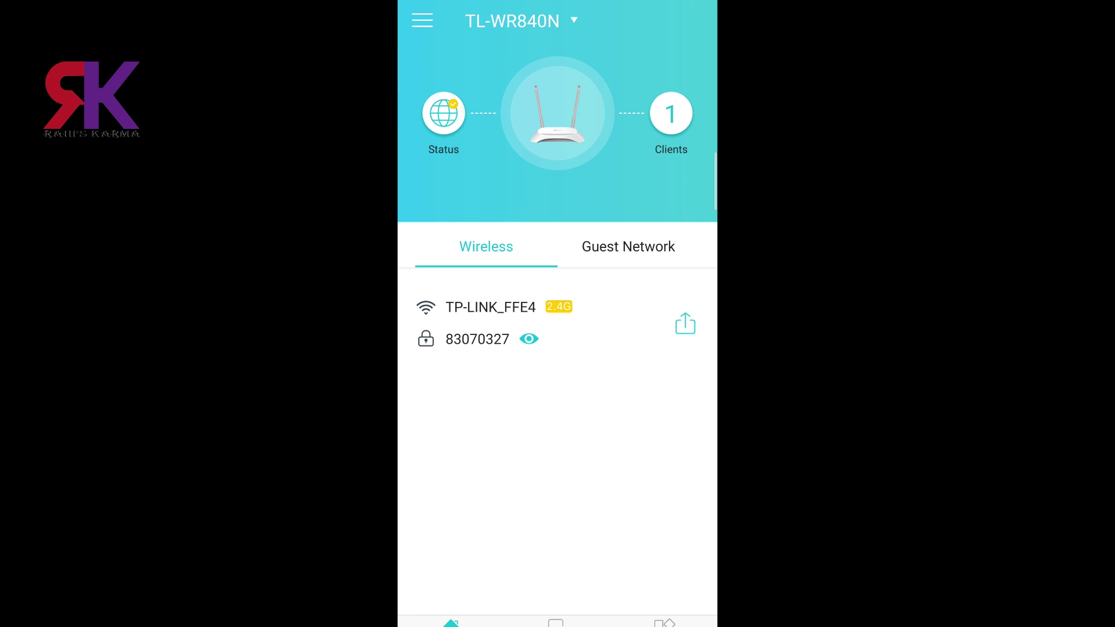
left_click(665, 623)
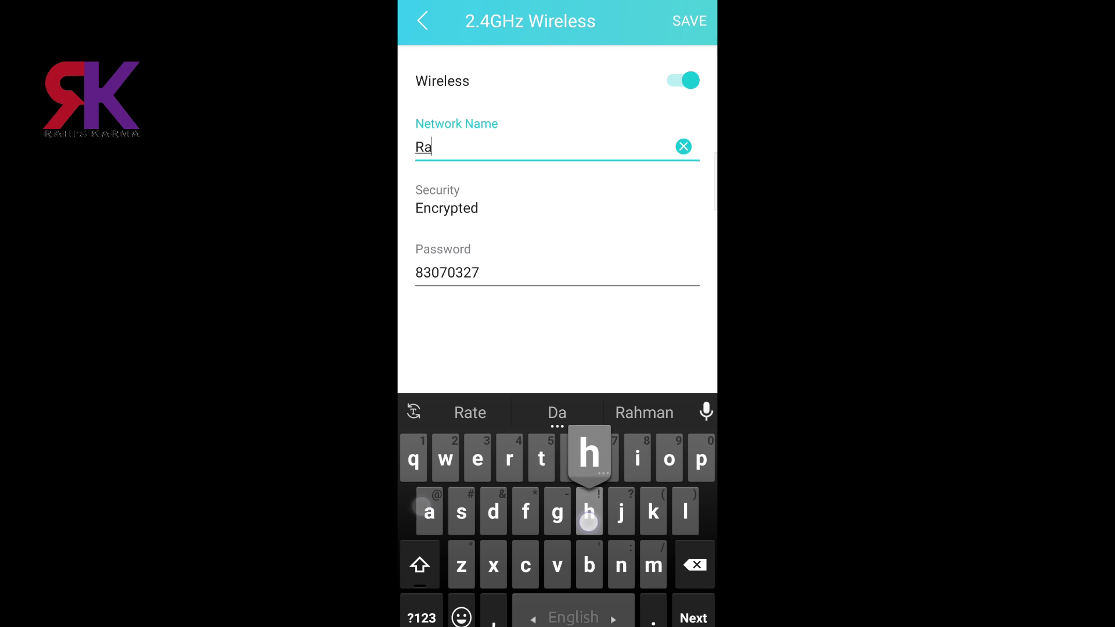
left_click(610, 271)
key("BackSpace")
key("BackSpace")
key("BackSpace")
left_click(421, 618)
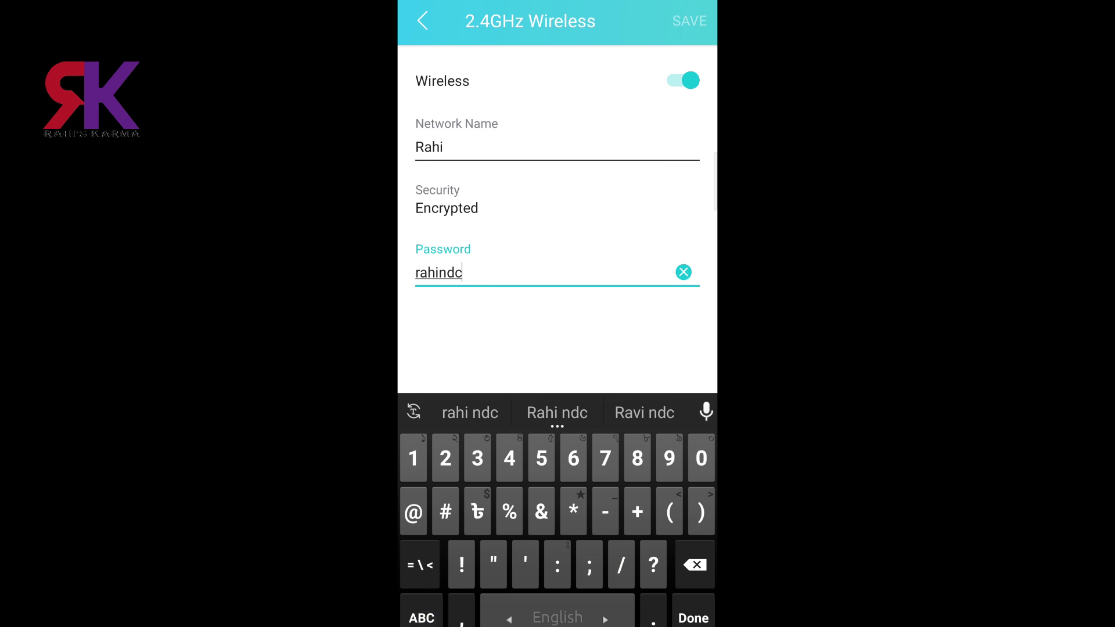
left_click(689, 21)
left_click(649, 388)
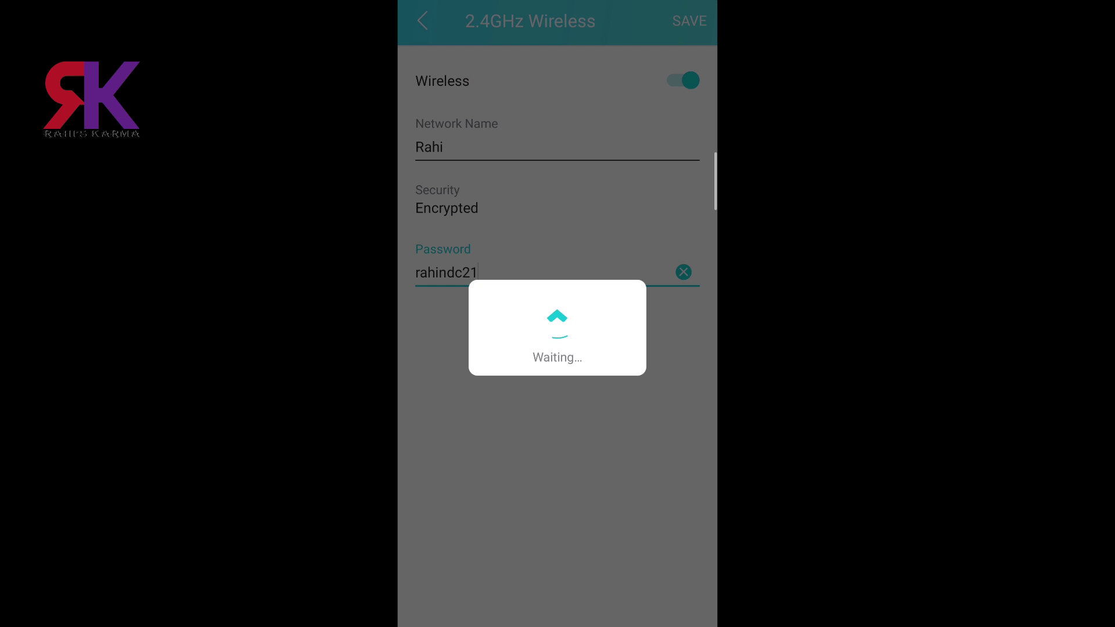